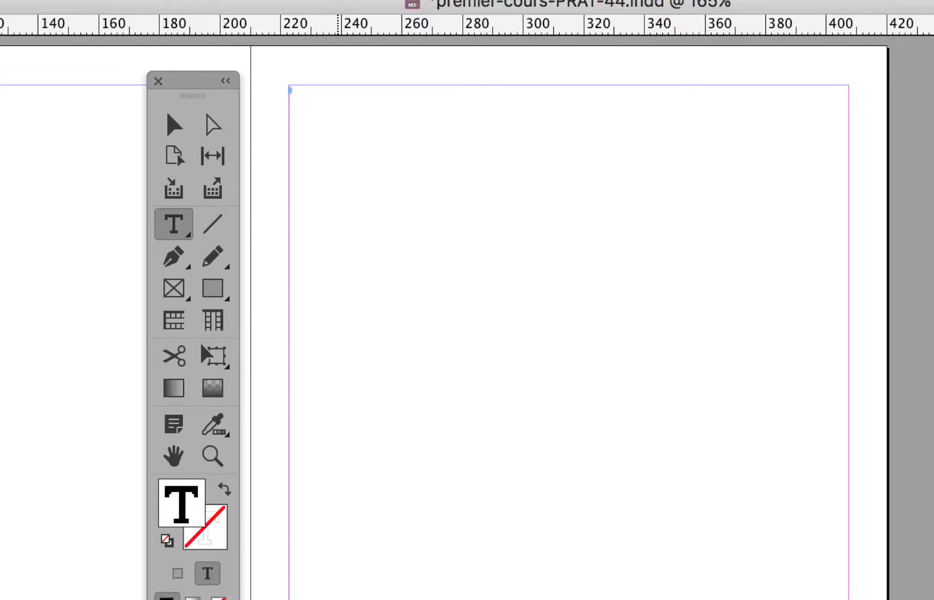
- Enter the text "Dans cette édition…" in the empty text frame on page 39, ending with a single ellipsis character
{"action": "type", "text": "Con"}
{"action": "key", "text": "BackSpace"}
{"action": "key", "text": "BackSpace"}
{"action": "key", "text": "BackSpace"}
{"action": "type", "text": "Dans c"}
{"action": "type", "text": "ette édition"}
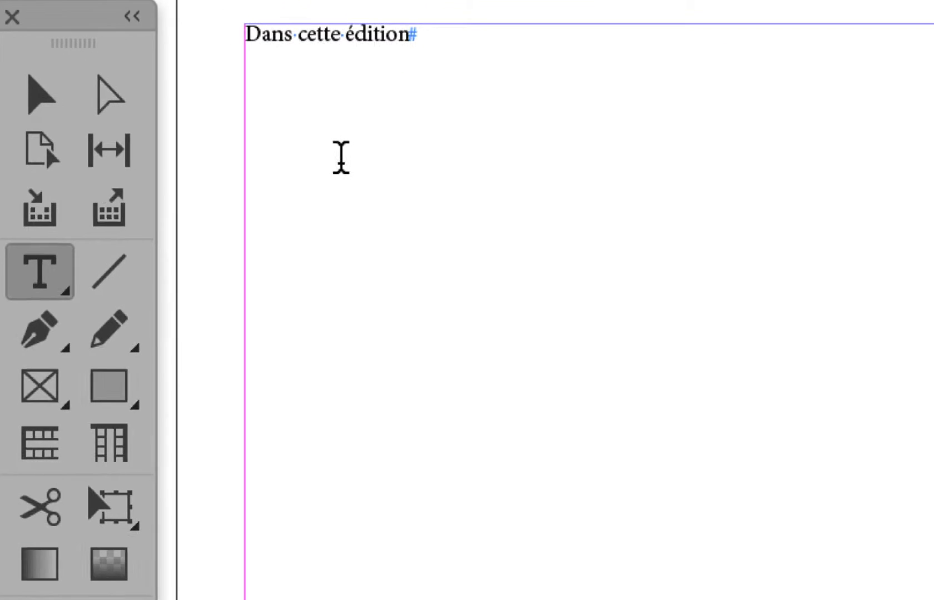
{"action": "scroll", "coordinate": [396, 47], "scroll_direction": "up", "scroll_amount": 3}
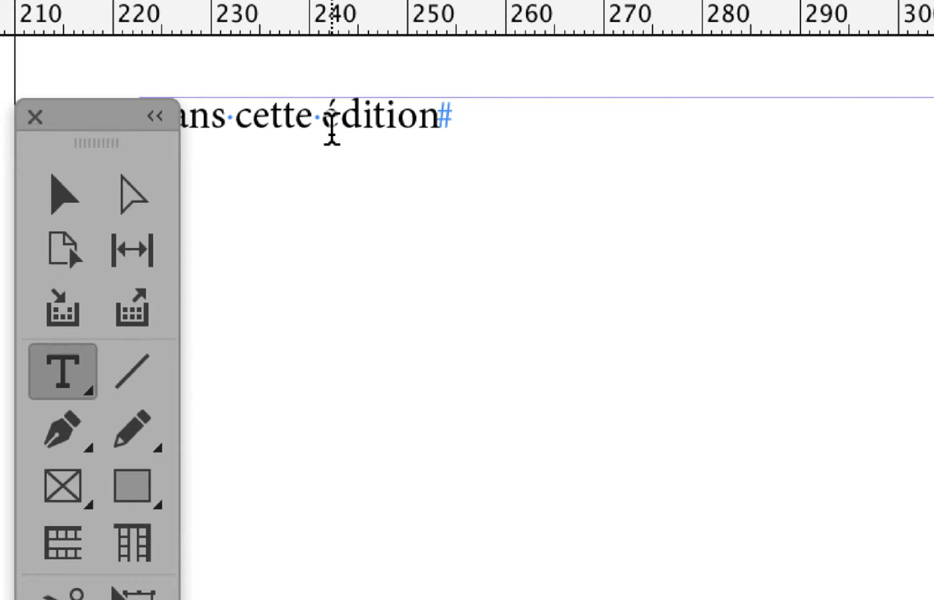
{"action": "type", "text": "…"}
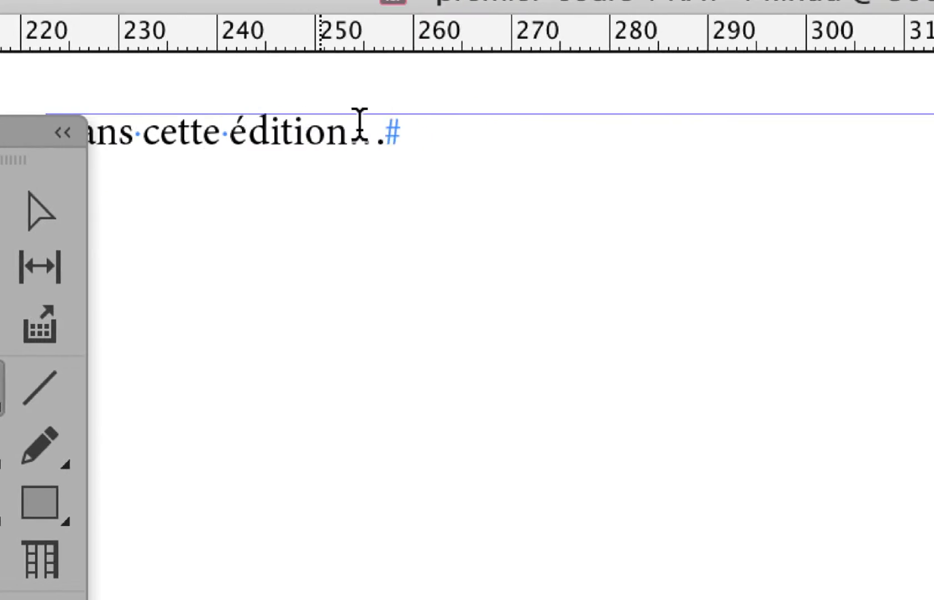
- Examine the ellipsis at the end of the line to check whether it is one character, viewing it enlarged
{"action": "double_click", "coordinate": [364, 132]}
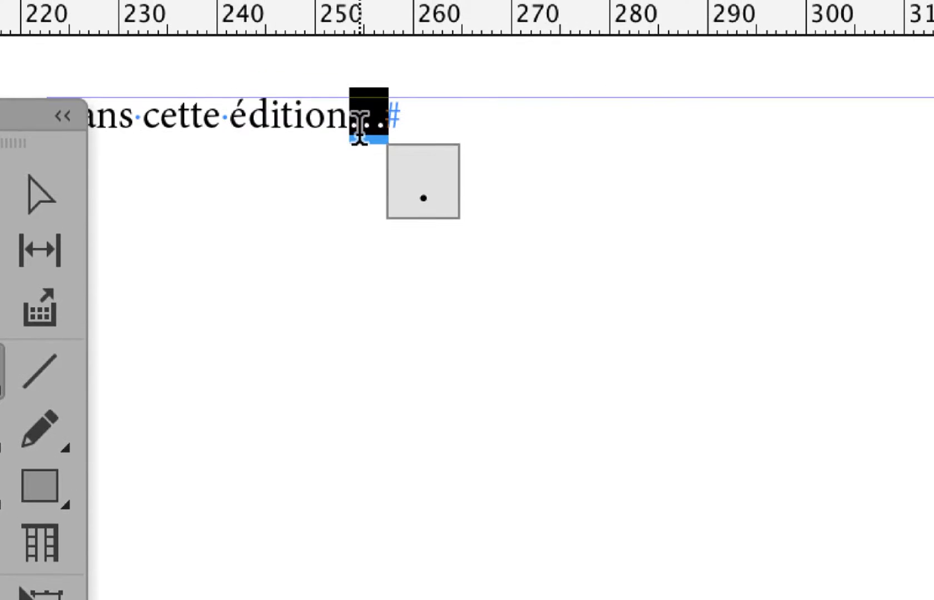
{"action": "left_click", "coordinate": [360, 129]}
{"action": "left_click_drag", "start_coordinate": [359, 128], "coordinate": [379, 123]}
{"action": "left_click", "coordinate": [334, 122]}
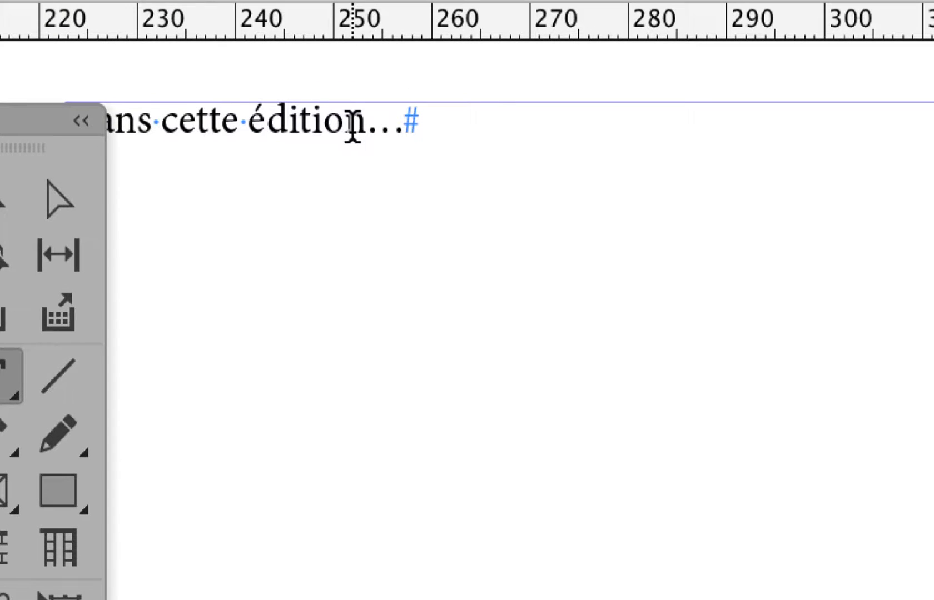
{"action": "left_click", "coordinate": [353, 129]}
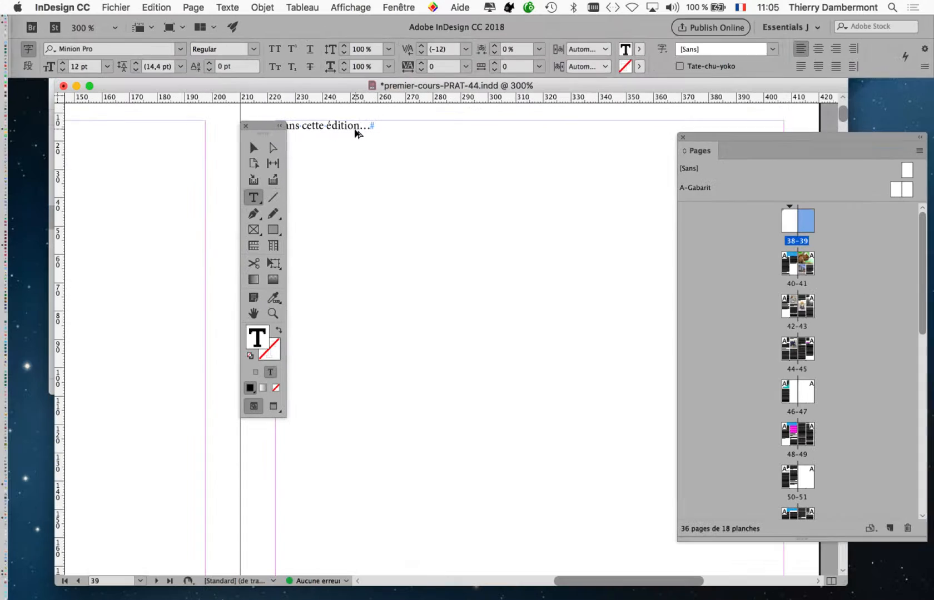
{"action": "left_click_drag", "start_coordinate": [267, 128], "coordinate": [181, 117]}
{"action": "scroll", "coordinate": [300, 131], "scroll_direction": "up", "scroll_amount": 3}
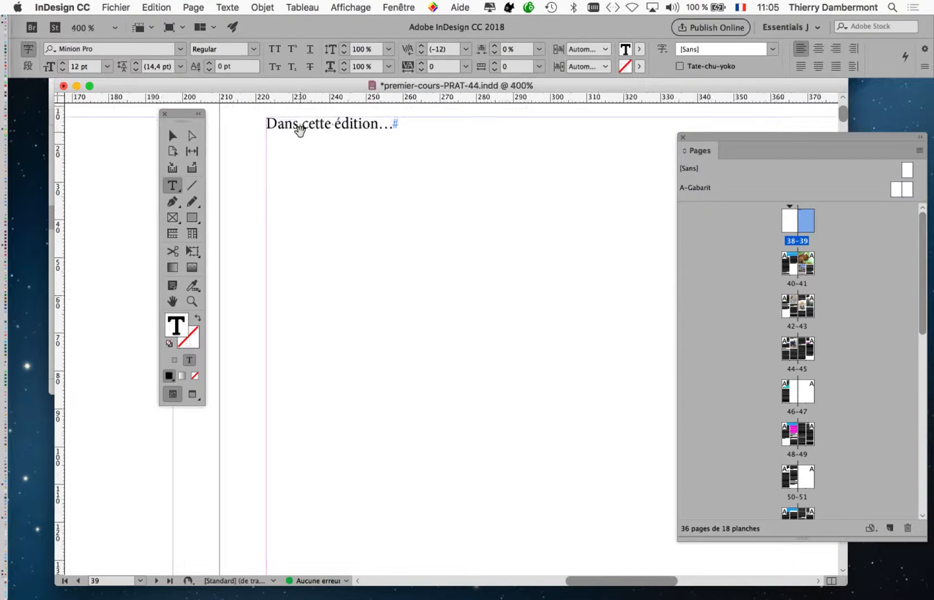
{"action": "left_click_drag", "start_coordinate": [321, 190], "coordinate": [481, 233]}
{"action": "scroll", "coordinate": [352, 329], "scroll_direction": "up", "scroll_amount": 3}
{"action": "scroll", "coordinate": [352, 330], "scroll_direction": "down", "scroll_amount": 2}
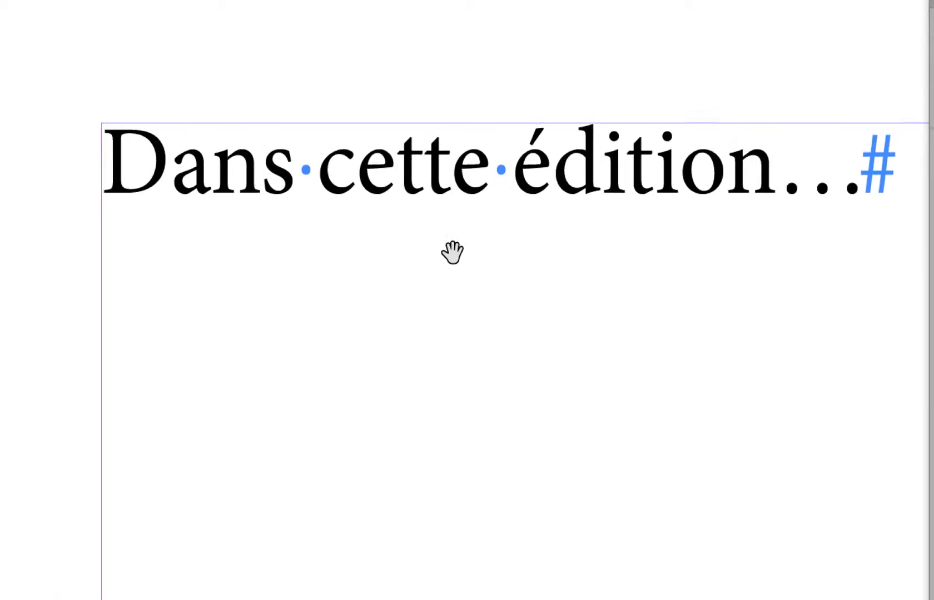
- Change the font of the whole line "Dans cette édition…" to Avenir
{"action": "left_click", "coordinate": [111, 178]}
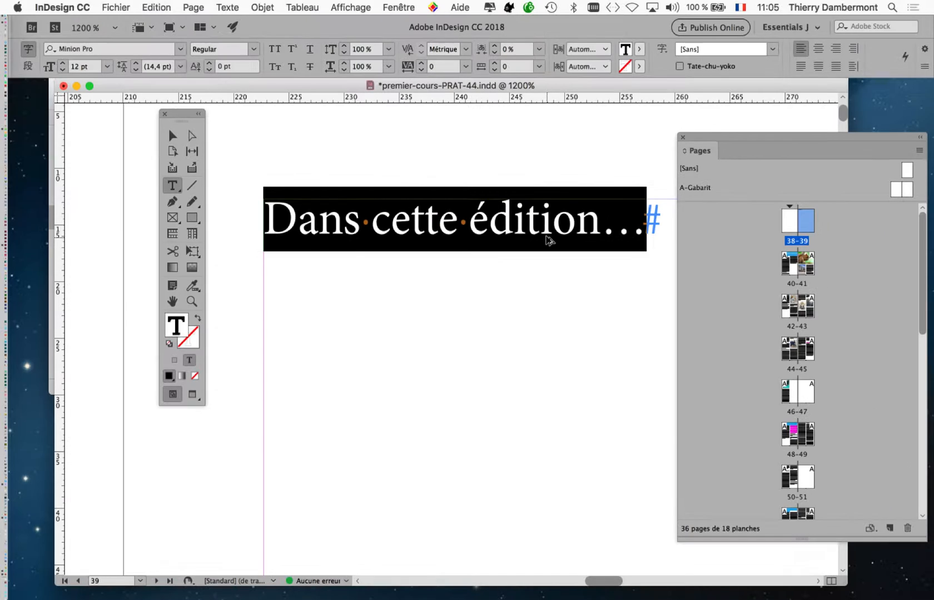
{"action": "key", "text": "super+minus"}
{"action": "left_click_drag", "start_coordinate": [504, 278], "coordinate": [376, 250]}
{"action": "left_click_drag", "start_coordinate": [179, 116], "coordinate": [59, 130]}
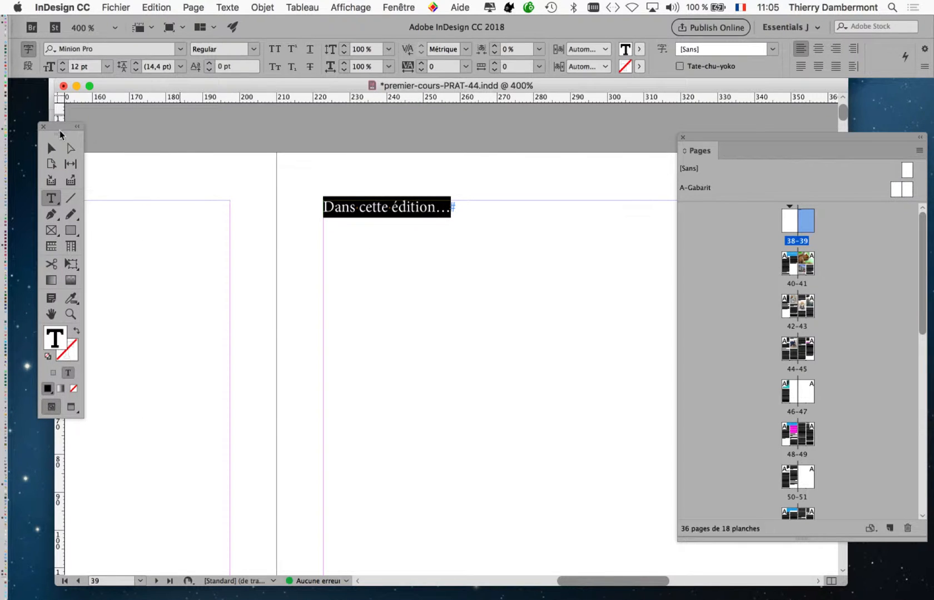
{"action": "left_click", "coordinate": [216, 5]}
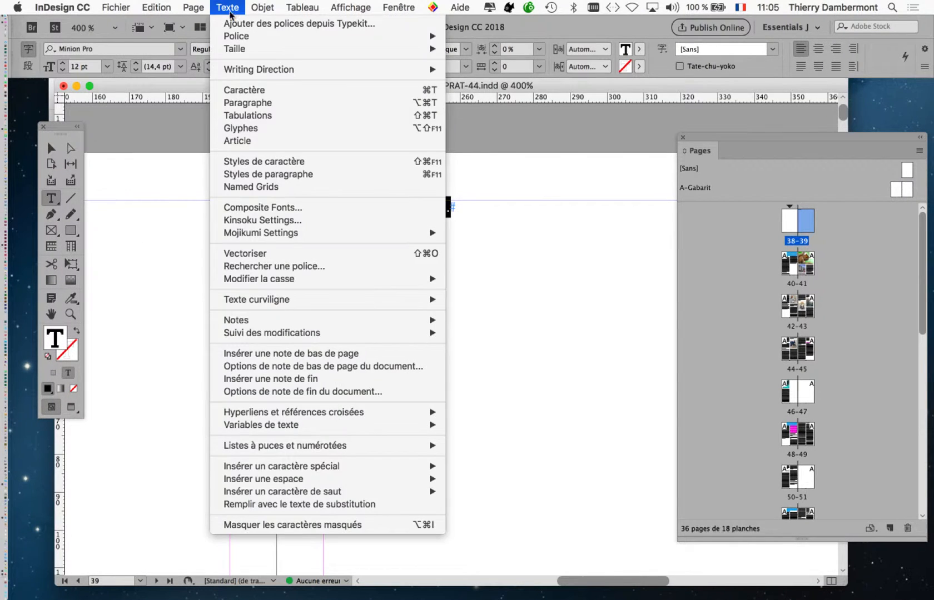
{"action": "left_click", "coordinate": [250, 90]}
{"action": "left_click_drag", "start_coordinate": [297, 154], "coordinate": [184, 149]}
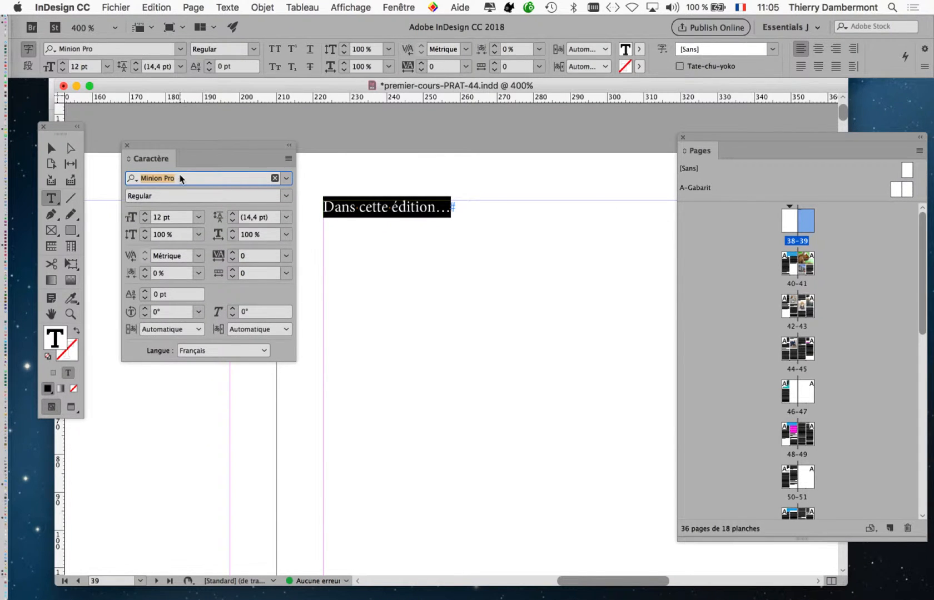
{"action": "left_click", "coordinate": [286, 178]}
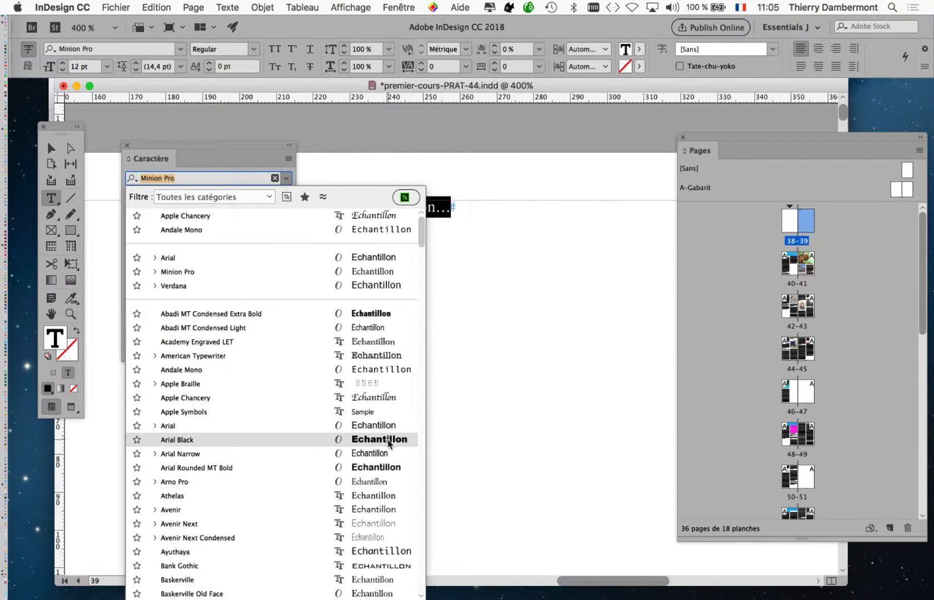
{"action": "scroll", "coordinate": [389, 439], "scroll_direction": "down", "scroll_amount": 3}
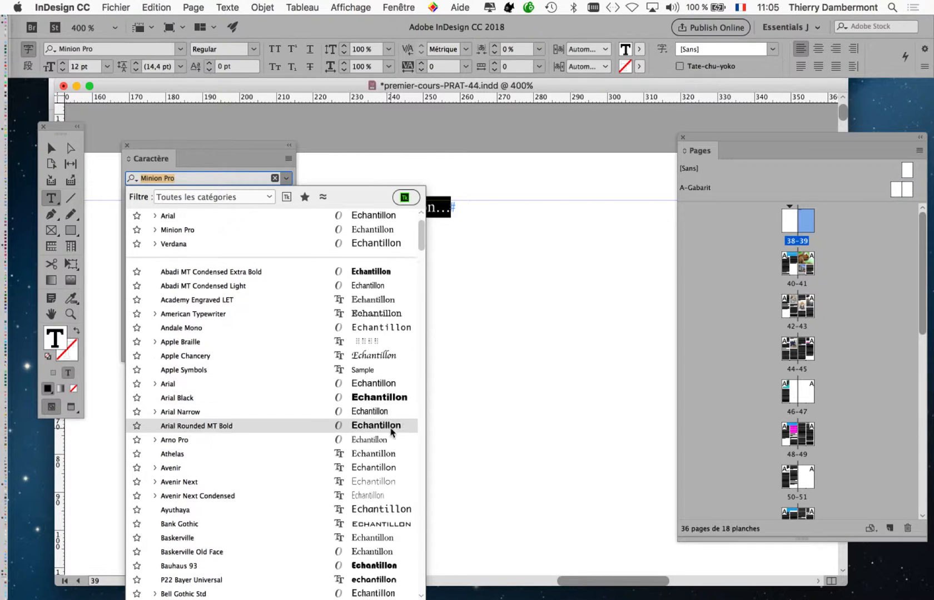
{"action": "scroll", "coordinate": [391, 431], "scroll_direction": "down", "scroll_amount": 6}
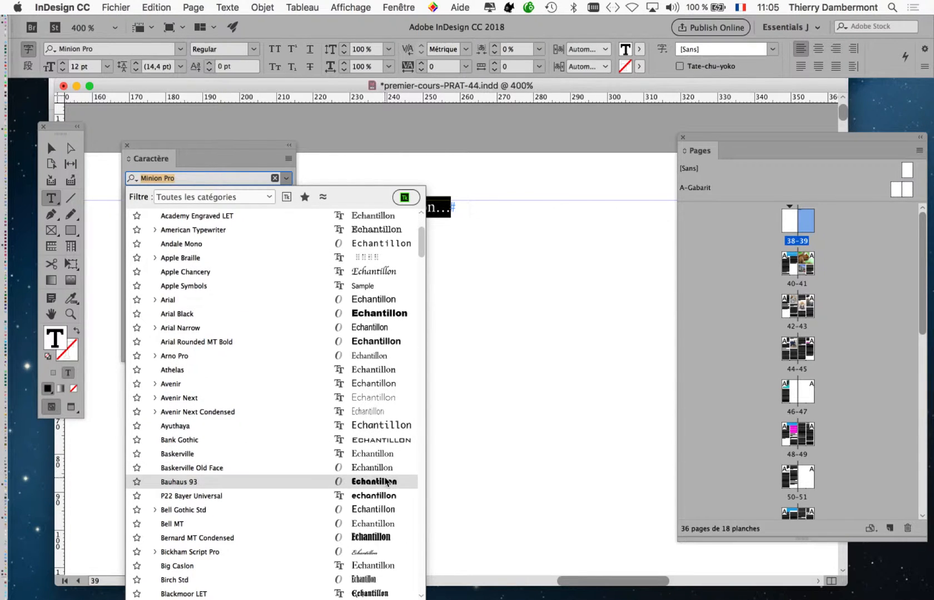
{"action": "left_click", "coordinate": [381, 383]}
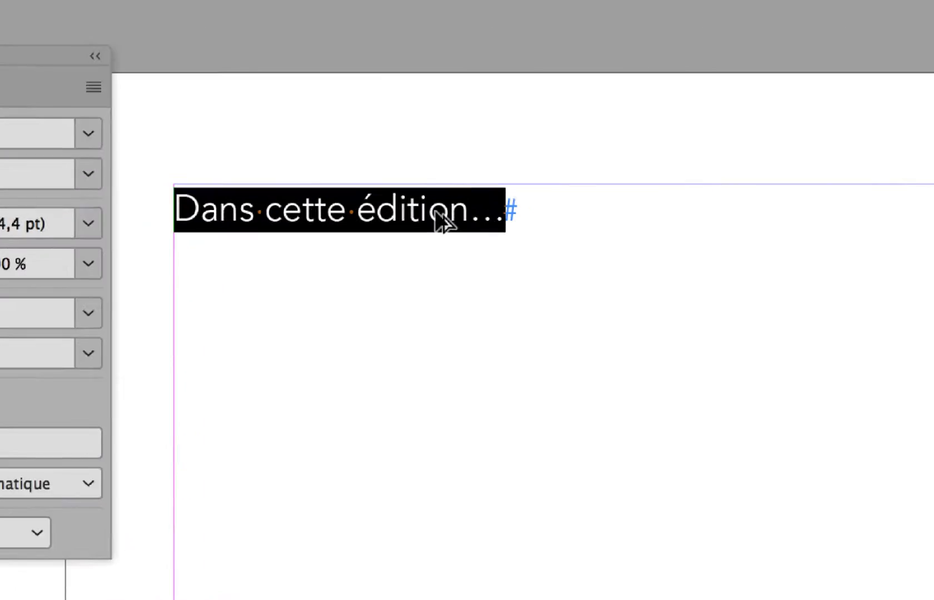
- Set the font size of the whole line "Dans cette édition…" to 30 pt and uncover the end of the text
{"action": "left_click_drag", "start_coordinate": [418, 206], "coordinate": [390, 217]}
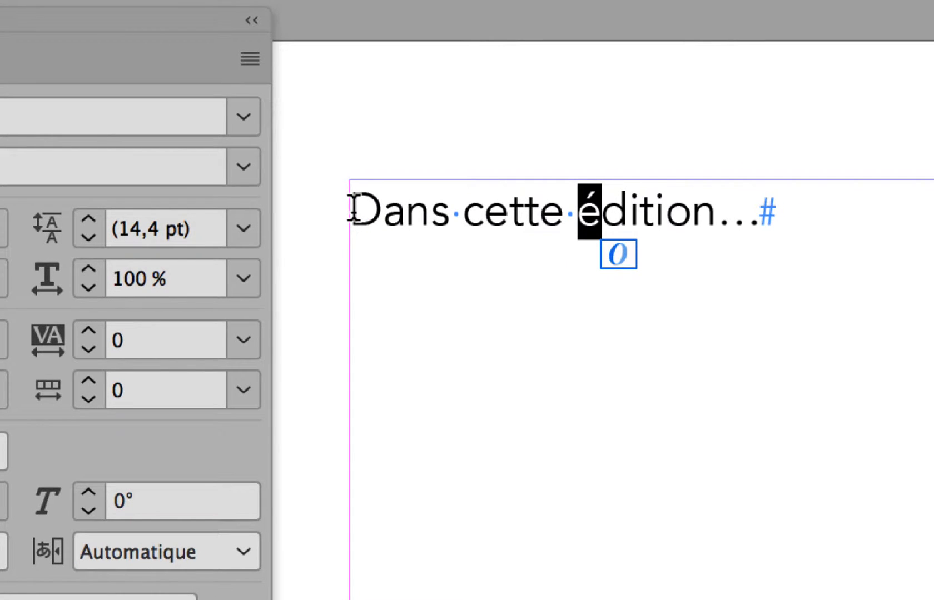
{"action": "left_click_drag", "start_coordinate": [353, 210], "coordinate": [776, 211]}
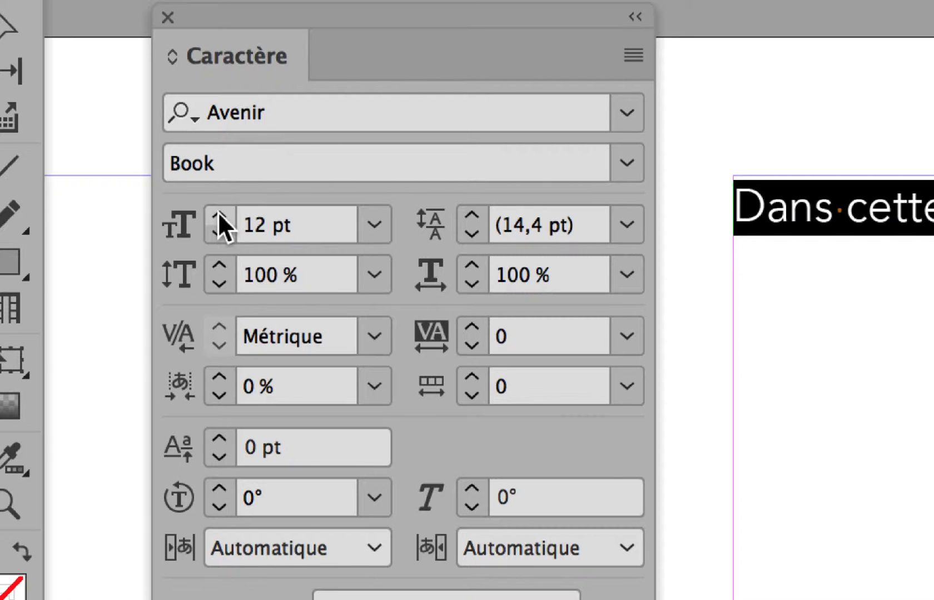
{"action": "left_click", "coordinate": [76, 226]}
{"action": "left_click", "coordinate": [76, 226]}
{"action": "left_click", "coordinate": [76, 226]}
{"action": "left_click", "coordinate": [77, 226]}
{"action": "left_click", "coordinate": [77, 226]}
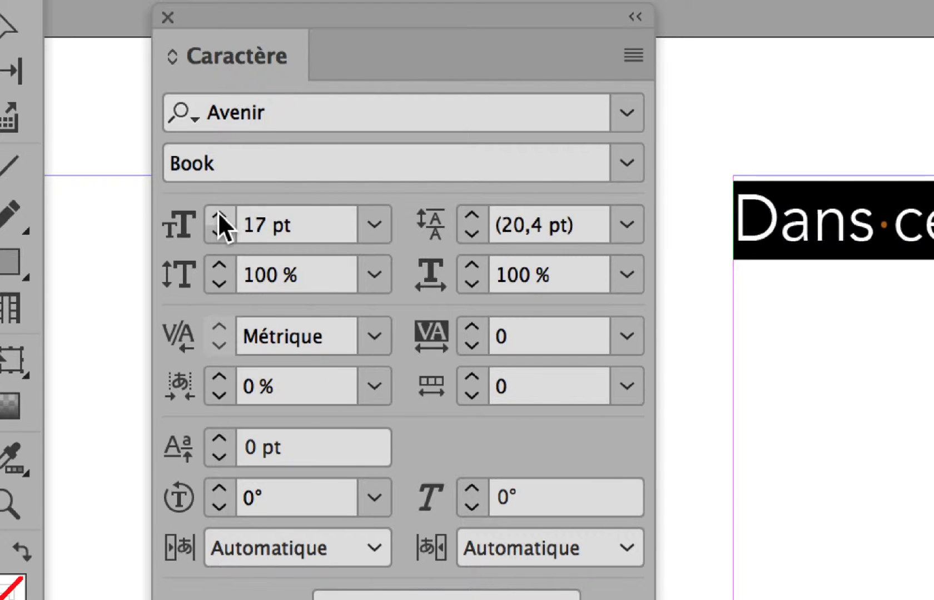
{"action": "left_click", "coordinate": [219, 216]}
{"action": "left_click", "coordinate": [219, 215]}
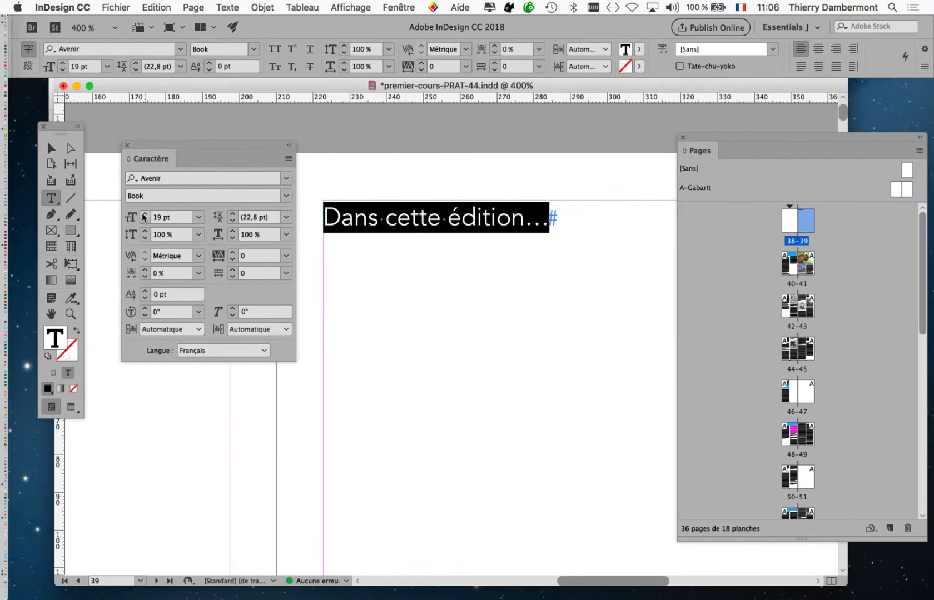
{"action": "left_click", "coordinate": [218, 216]}
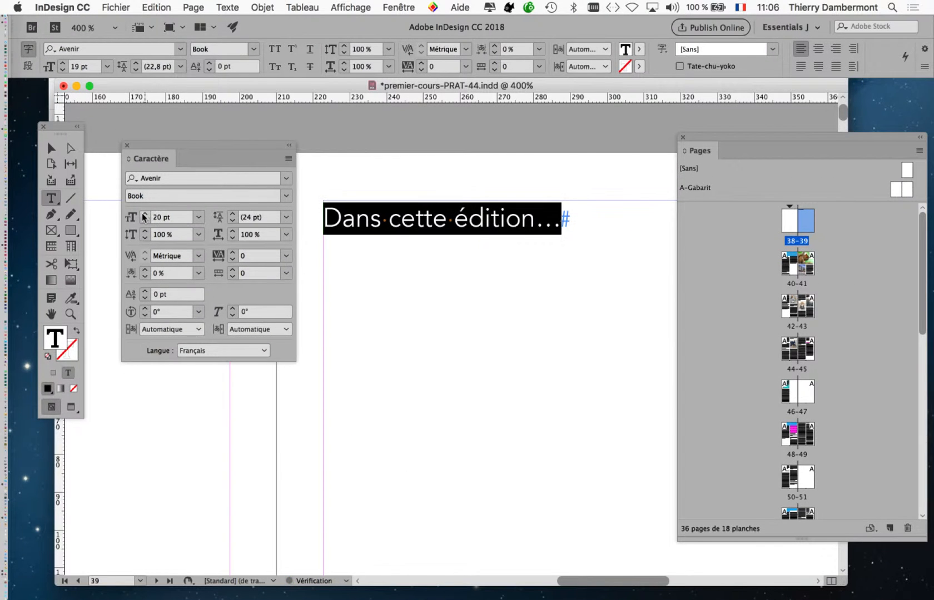
{"action": "left_click", "coordinate": [143, 217], "text": "shift"}
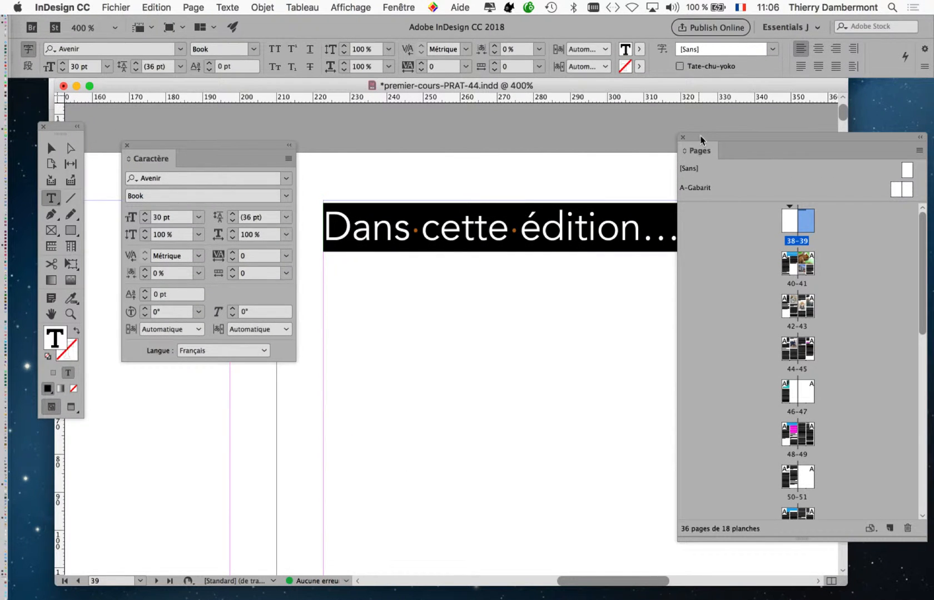
{"action": "left_click_drag", "start_coordinate": [700, 139], "coordinate": [787, 166]}
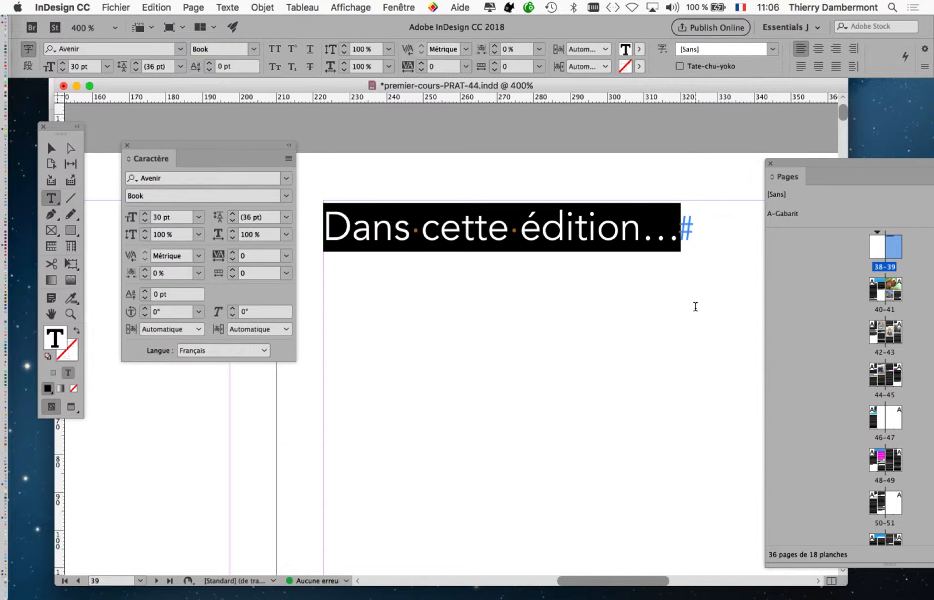
- Set the kerning of the selected line to Optique
{"action": "scroll", "coordinate": [505, 299], "scroll_direction": "down", "scroll_amount": 2}
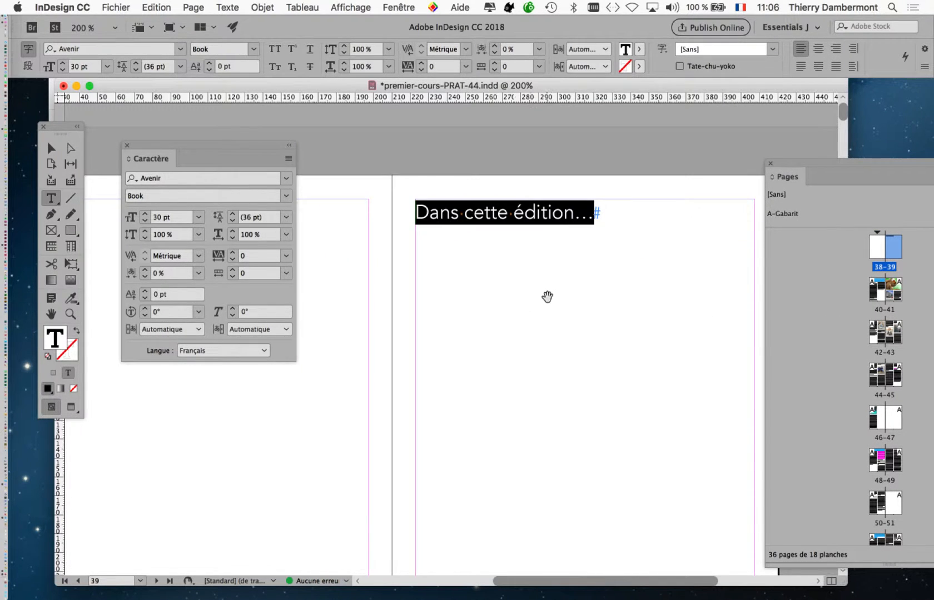
{"action": "left_click_drag", "start_coordinate": [477, 270], "coordinate": [407, 215]}
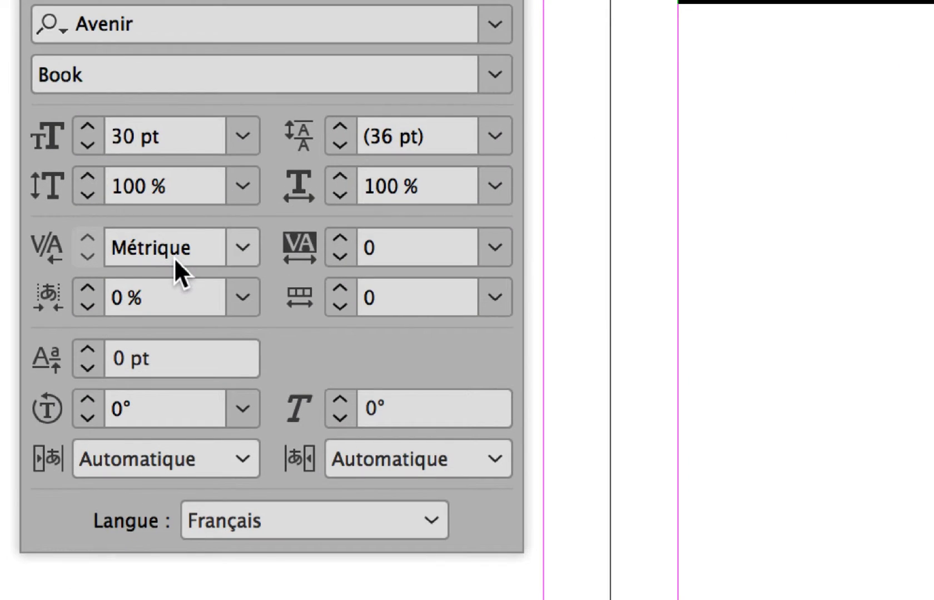
{"action": "left_click", "coordinate": [193, 254]}
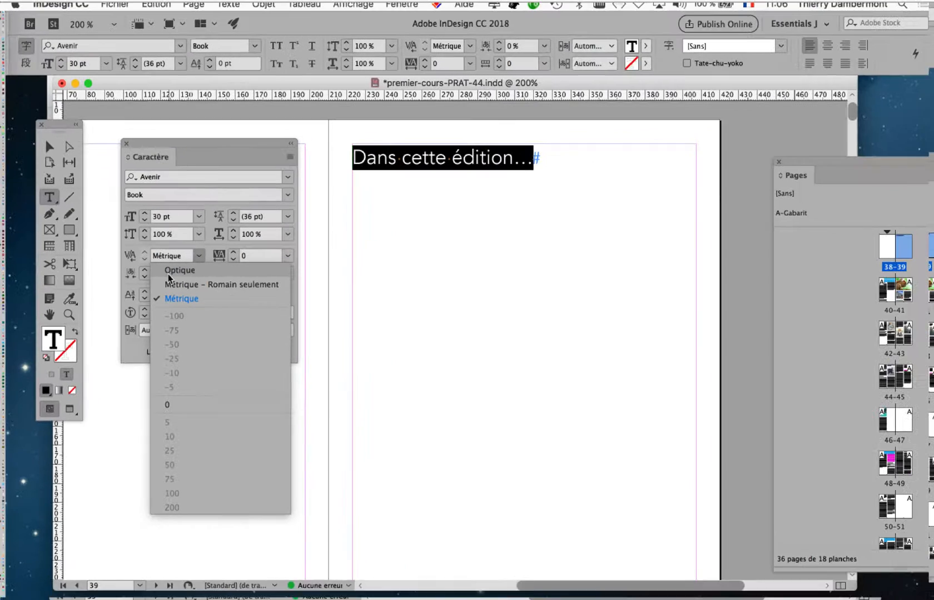
{"action": "left_click", "coordinate": [169, 275]}
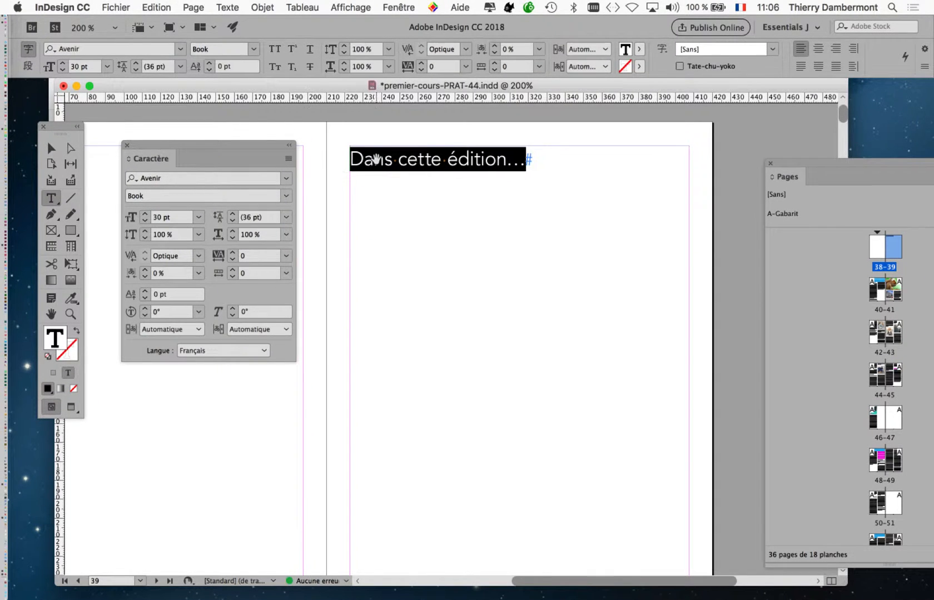
{"action": "key", "text": "super+equal"}
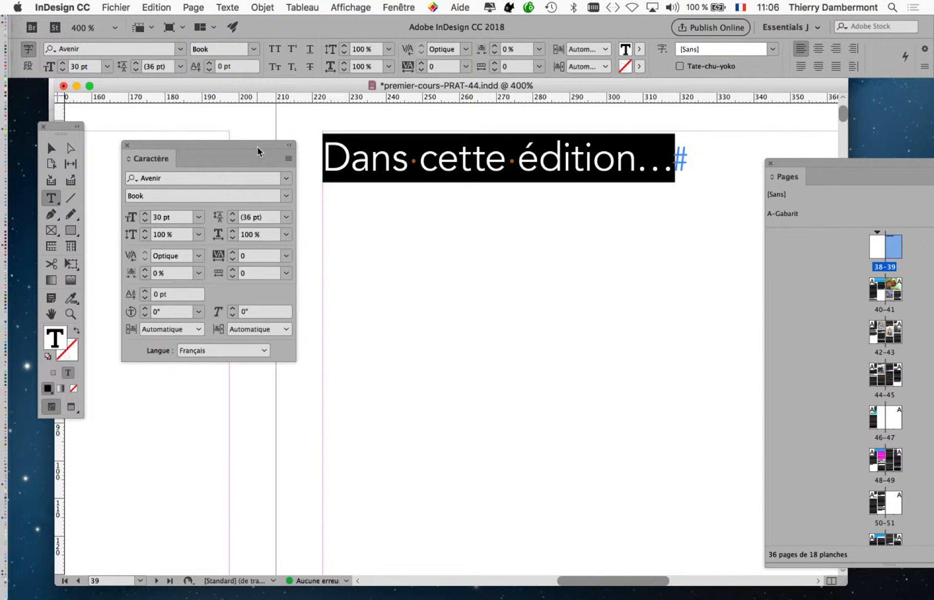
- Display the list of paragraph styles just below the formatted line, keeping the text visible
{"action": "left_click_drag", "start_coordinate": [255, 144], "coordinate": [229, 134]}
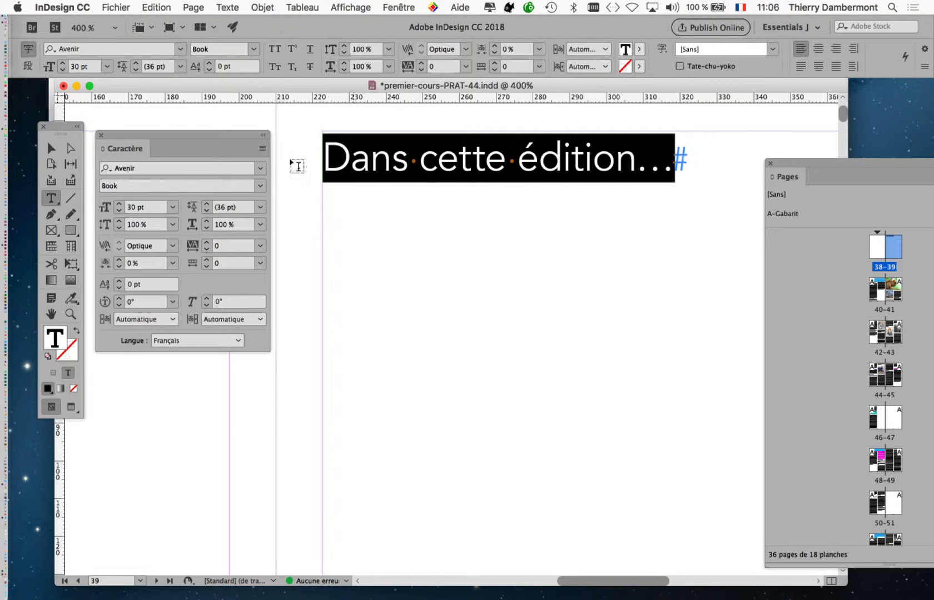
{"action": "left_click_drag", "start_coordinate": [45, 127], "coordinate": [35, 127]}
{"action": "left_click", "coordinate": [233, 7]}
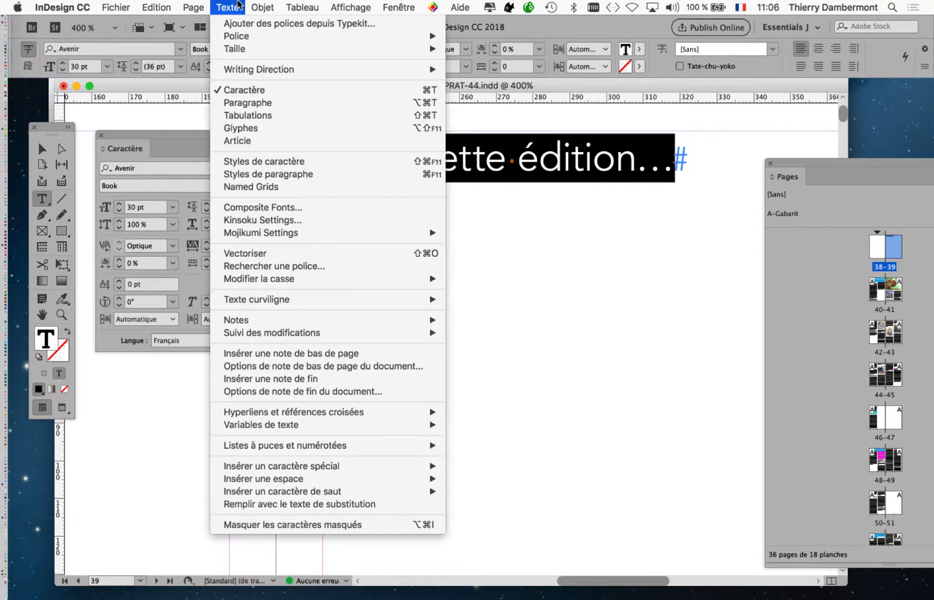
{"action": "left_click", "coordinate": [311, 175]}
{"action": "left_click_drag", "start_coordinate": [736, 162], "coordinate": [398, 256]}
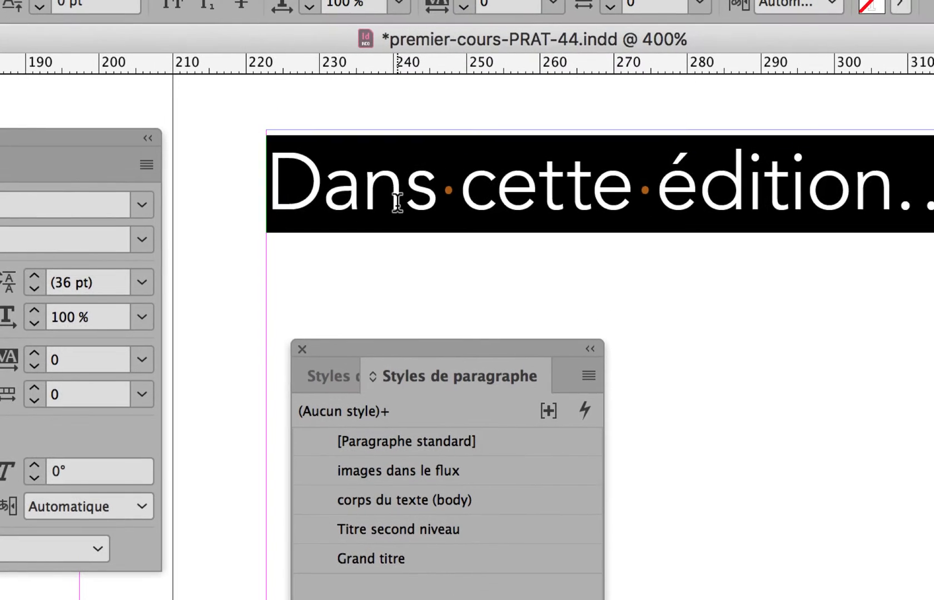
- Start a new paragraph style from the formatting of the "Dans cette édition…" line and name it "TDM – titre de la TDM"
{"action": "left_click", "coordinate": [408, 170]}
{"action": "left_click", "coordinate": [656, 169]}
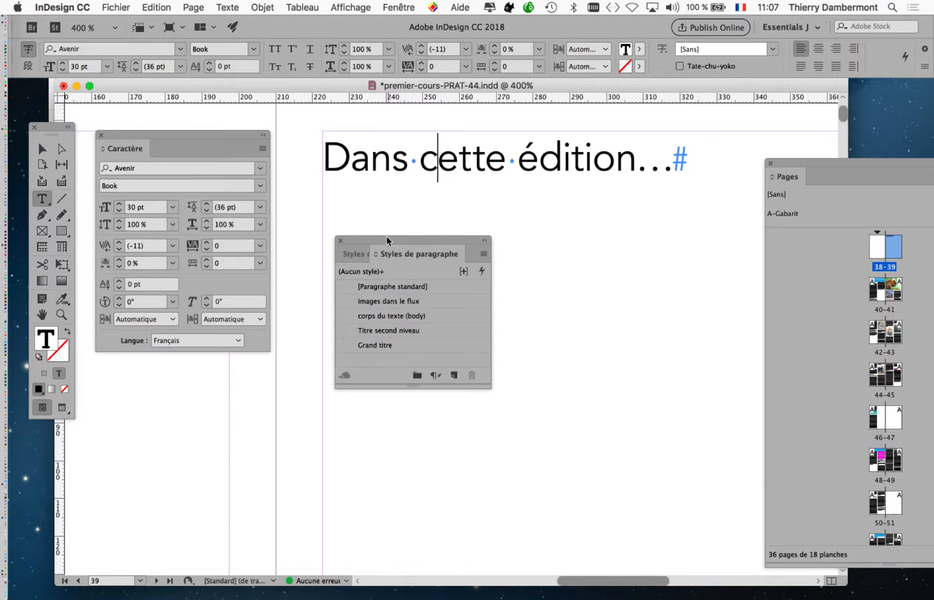
{"action": "left_click_drag", "start_coordinate": [392, 243], "coordinate": [563, 218]}
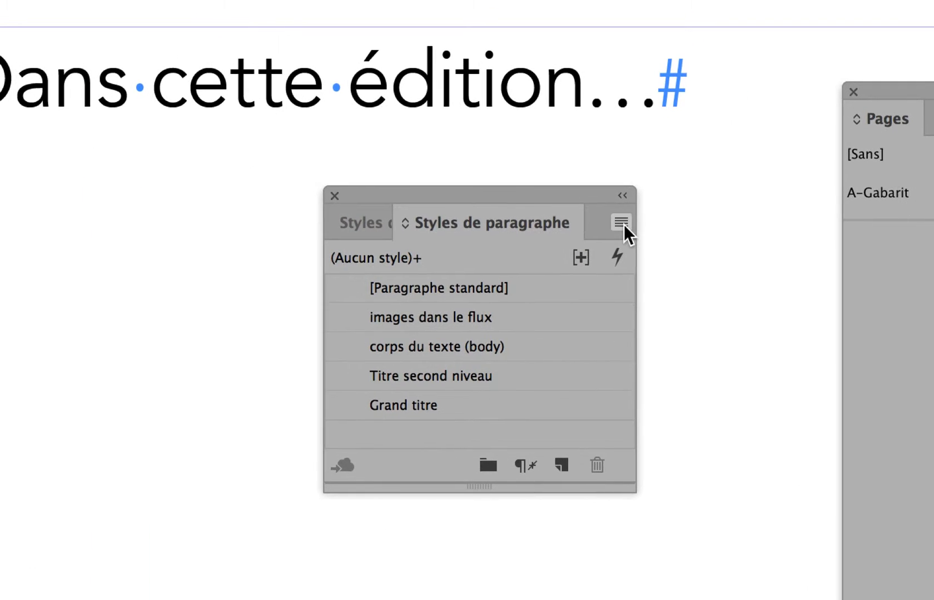
{"action": "left_click", "coordinate": [621, 223]}
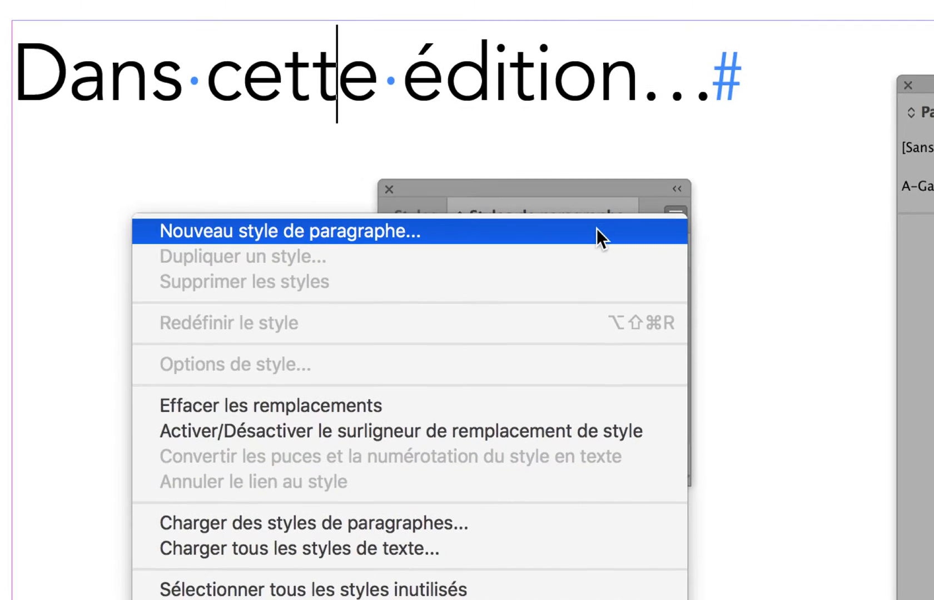
{"action": "left_click", "coordinate": [597, 228]}
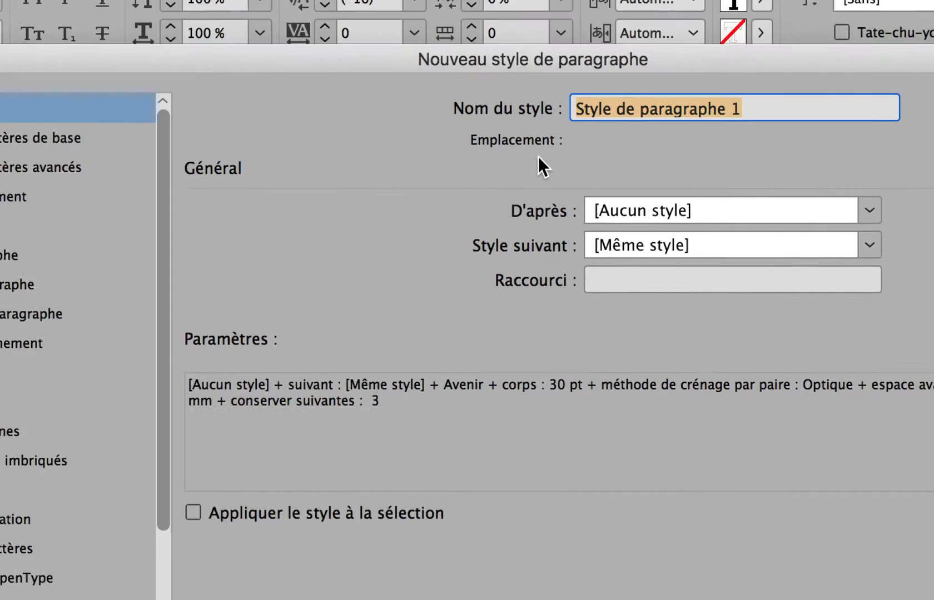
{"action": "type", "text": "TDM"}
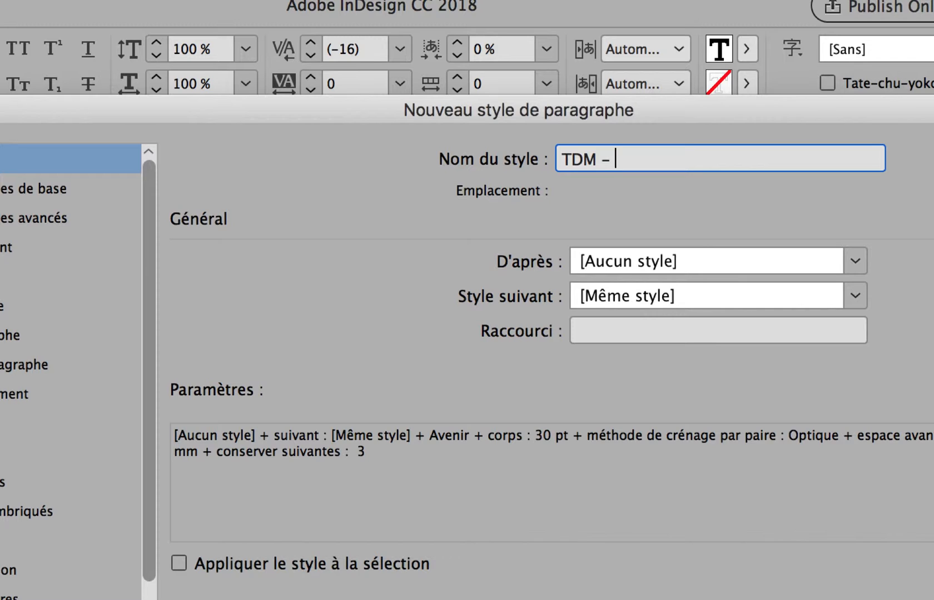
{"action": "type", "text": " – titre de la TDM"}
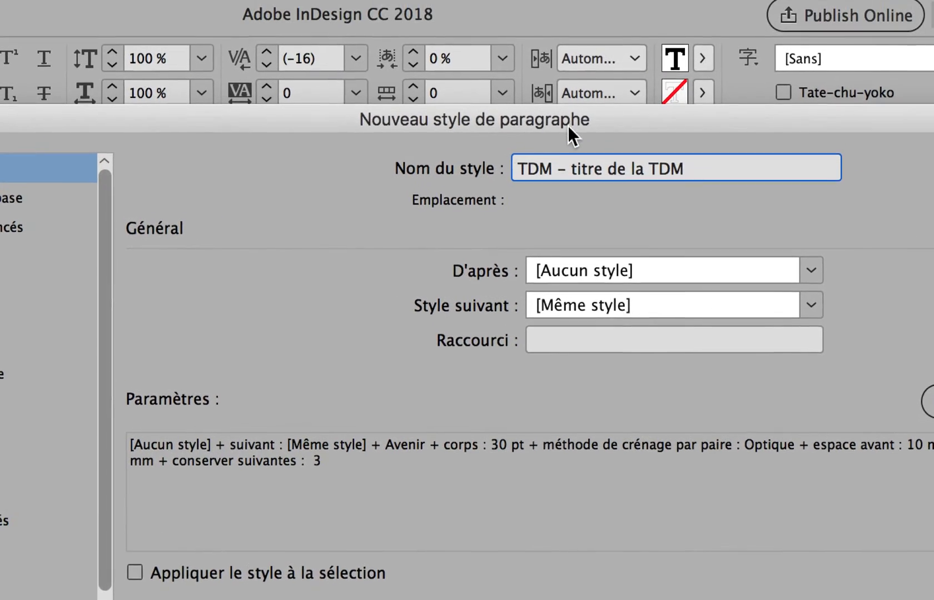
- Have the new style applied to the selection and create it
{"action": "left_click_drag", "start_coordinate": [490, 89], "coordinate": [466, 477]}
{"action": "left_click_drag", "start_coordinate": [560, 255], "coordinate": [562, 258]}
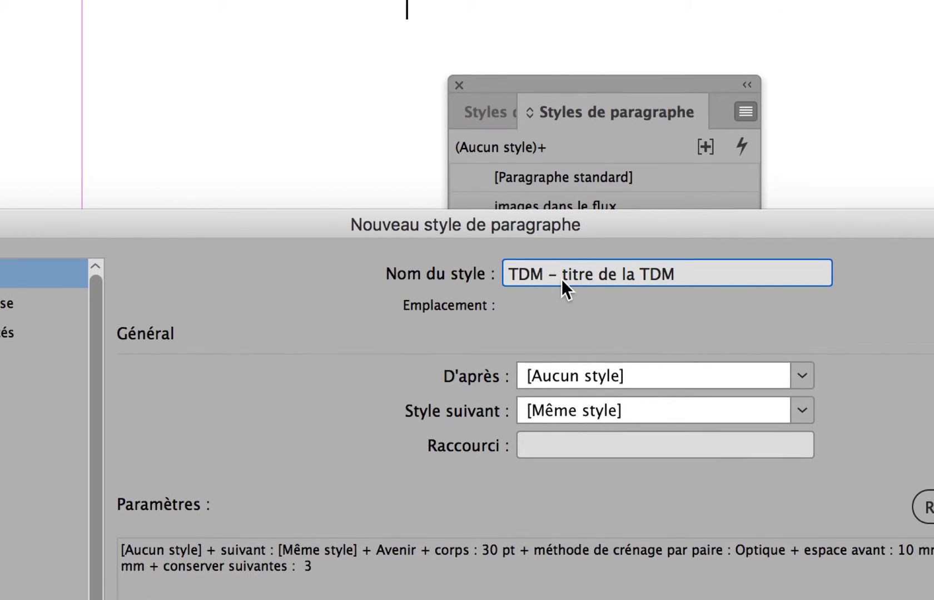
{"action": "left_click_drag", "start_coordinate": [561, 280], "coordinate": [509, 276]}
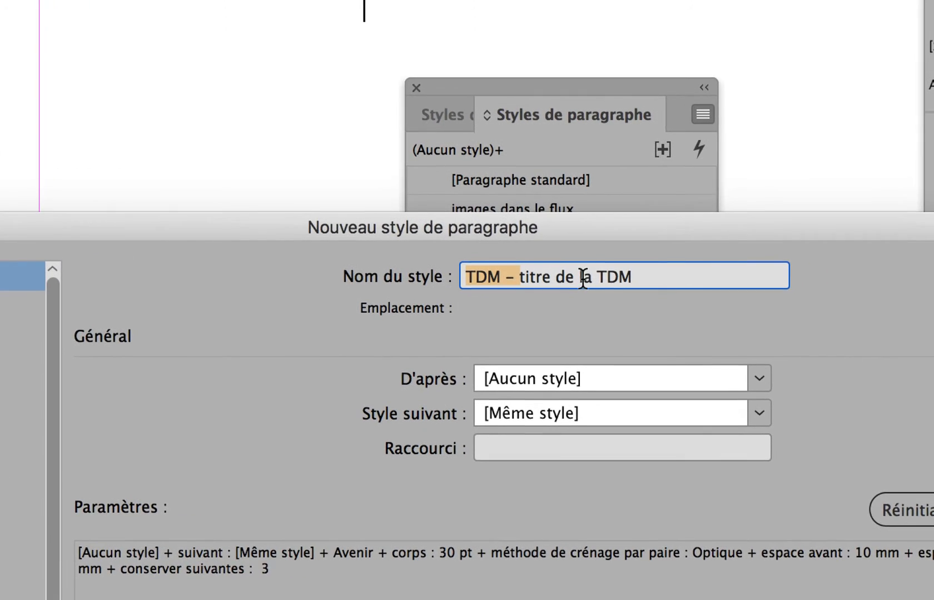
{"action": "left_click", "coordinate": [645, 265]}
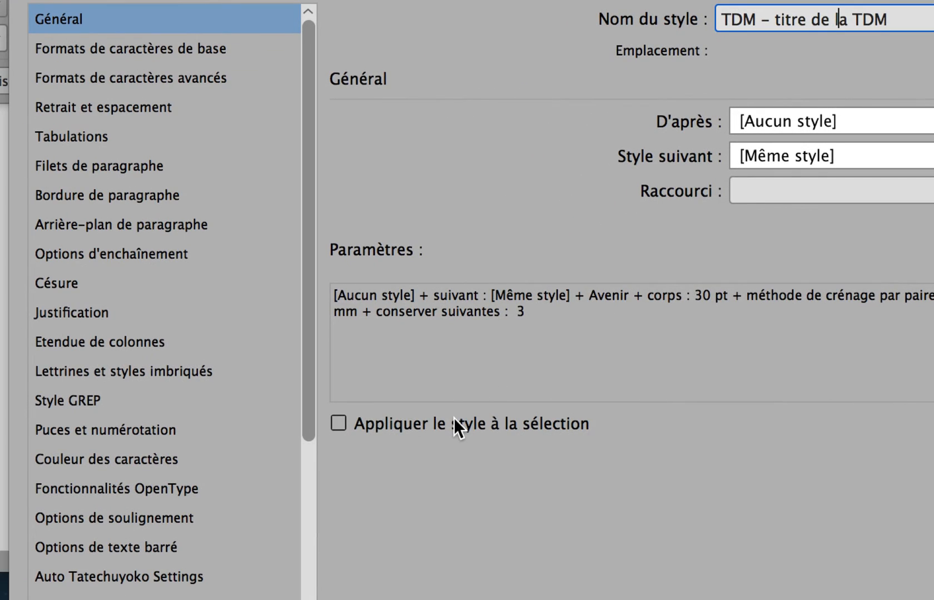
{"action": "left_click", "coordinate": [377, 529]}
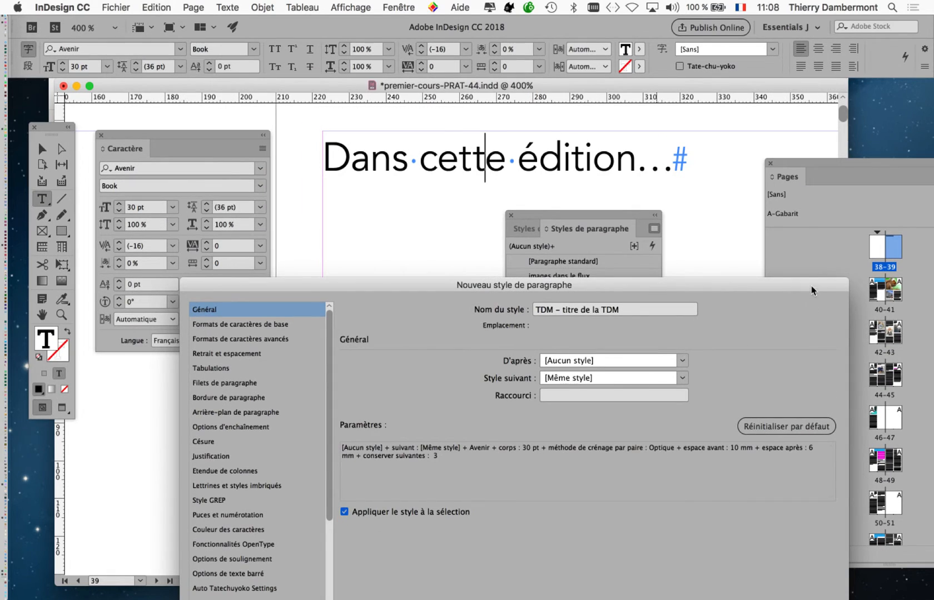
{"action": "left_click_drag", "start_coordinate": [812, 290], "coordinate": [525, 122]}
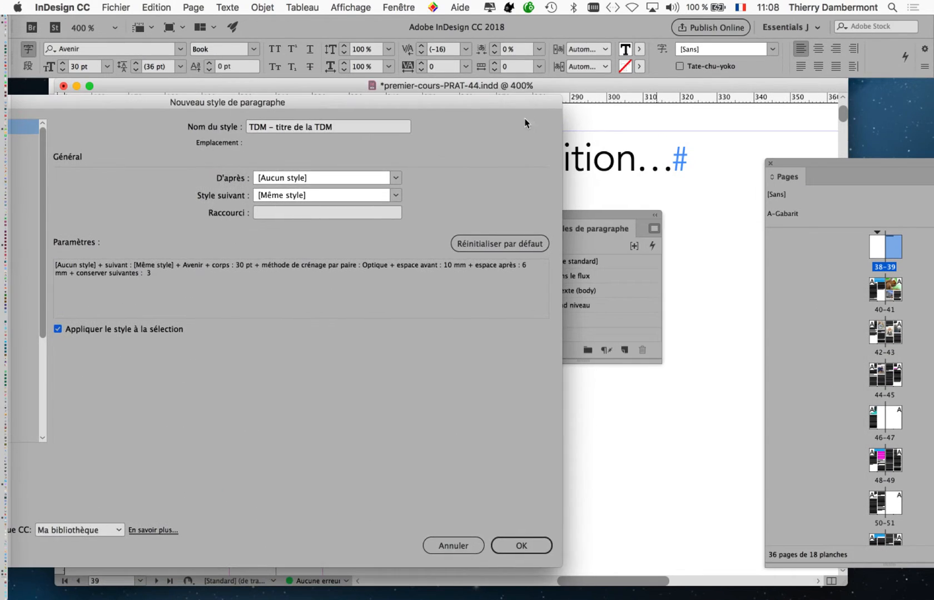
{"action": "left_click", "coordinate": [529, 547]}
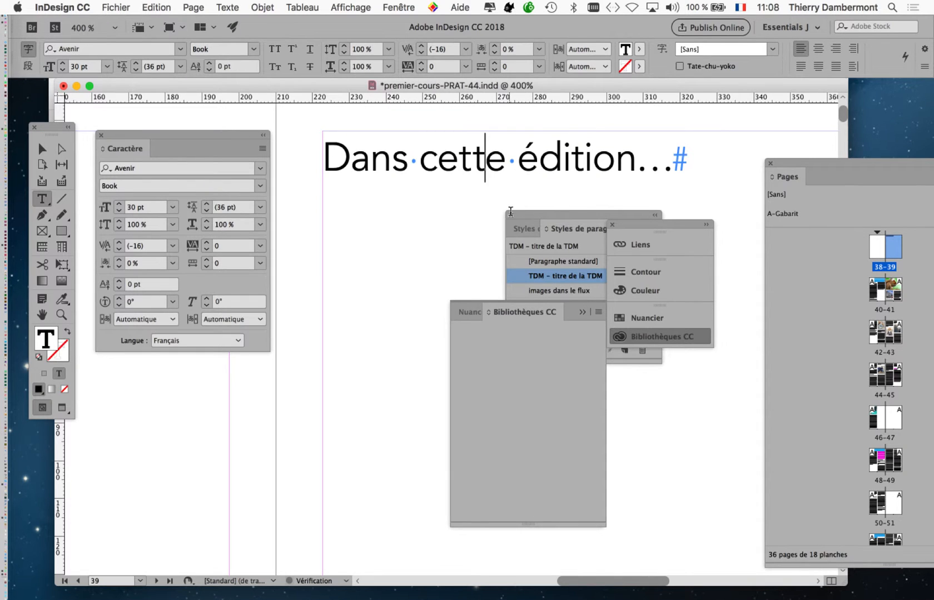
- Close the floating group containing Bibliothèques CC and place a taller paragraph styles list beside the page thumbnails, clear of the text
{"action": "left_click_drag", "start_coordinate": [601, 216], "coordinate": [337, 202]}
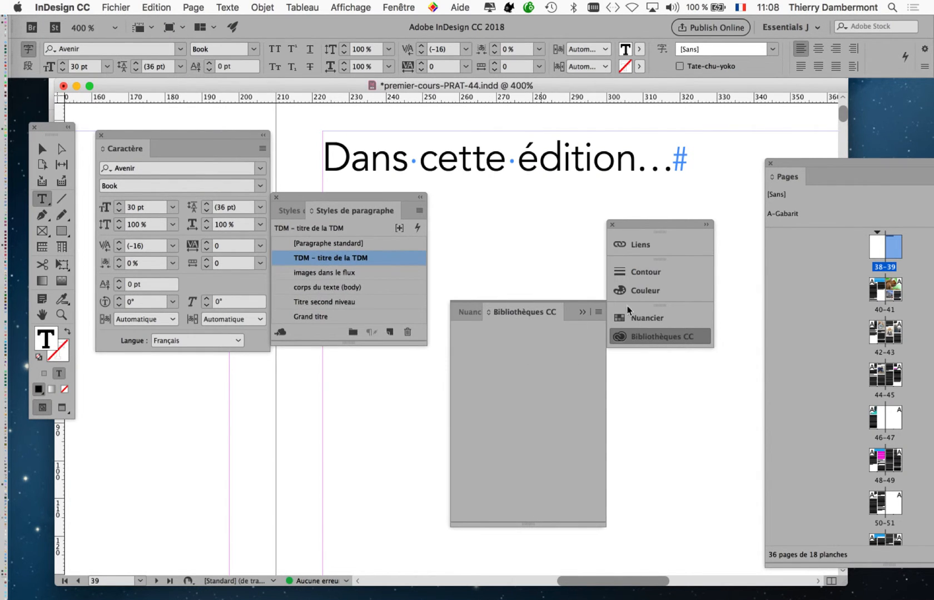
{"action": "left_click", "coordinate": [612, 224]}
{"action": "left_click_drag", "start_coordinate": [384, 196], "coordinate": [621, 215]}
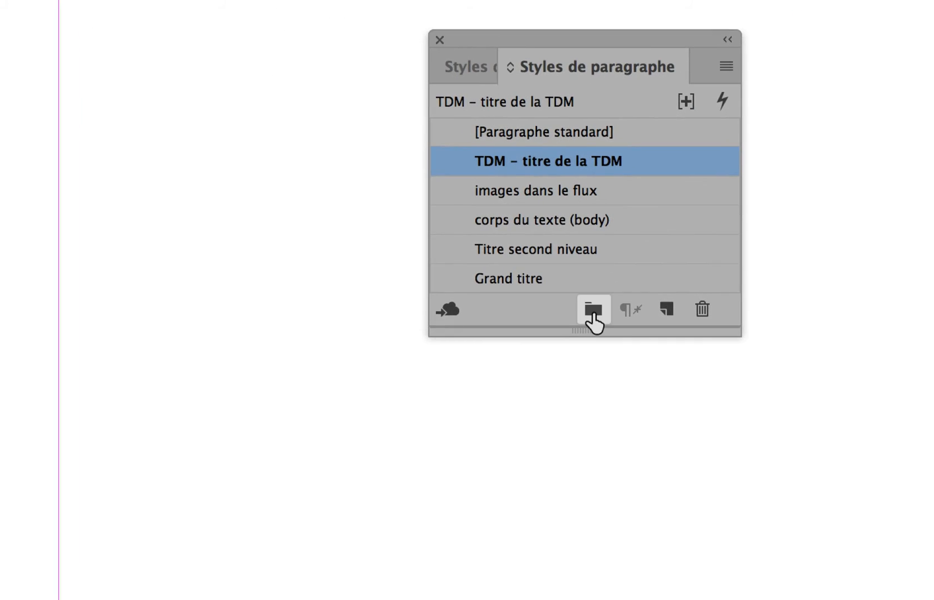
{"action": "left_click_drag", "start_coordinate": [592, 329], "coordinate": [594, 536]}
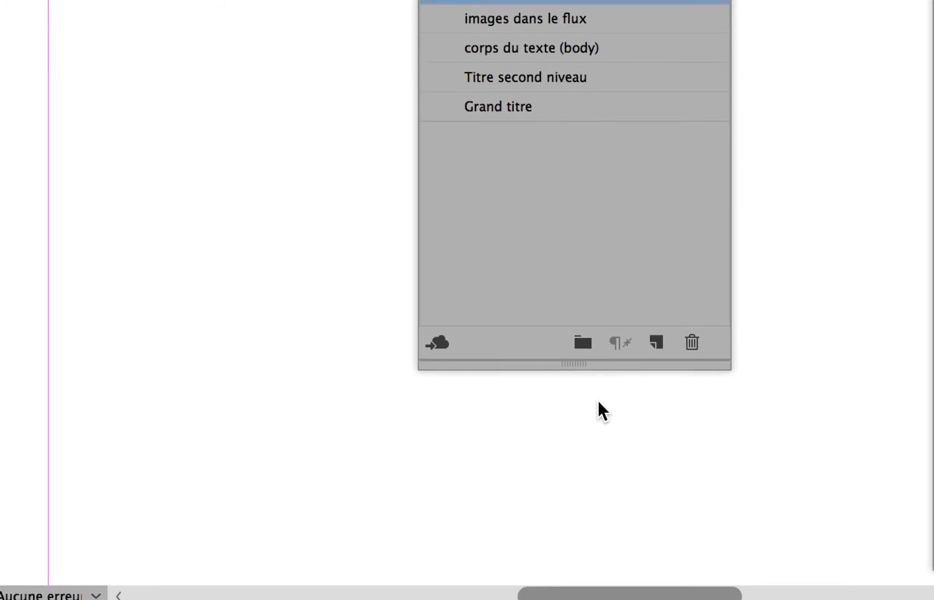
{"action": "left_click_drag", "start_coordinate": [598, 401], "coordinate": [601, 254]}
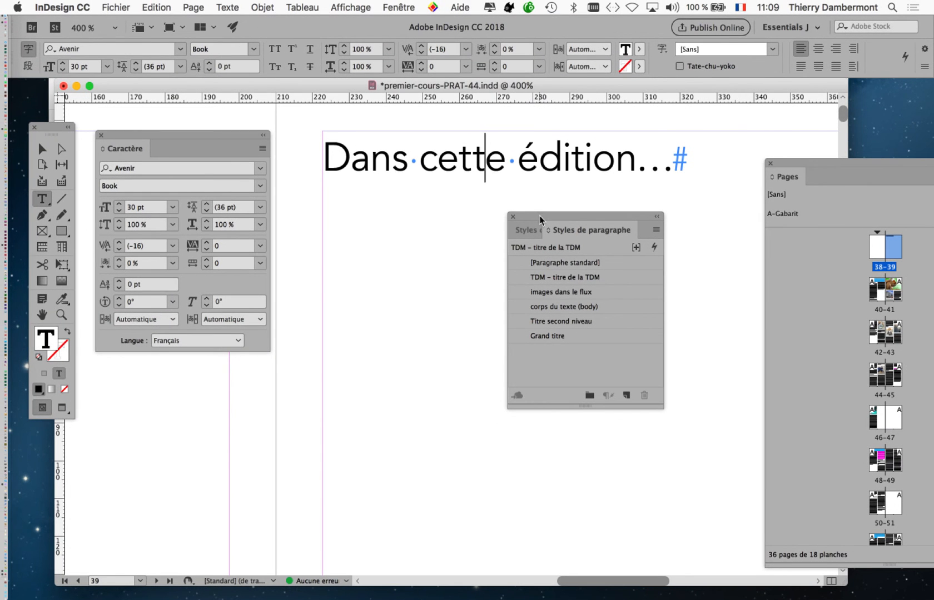
{"action": "left_click_drag", "start_coordinate": [539, 219], "coordinate": [672, 255]}
- Save the document under the new name premier-cours-PRAT-45.indd in the folder Dossier-cours-PRAT-43
{"action": "left_click", "coordinate": [115, 7]}
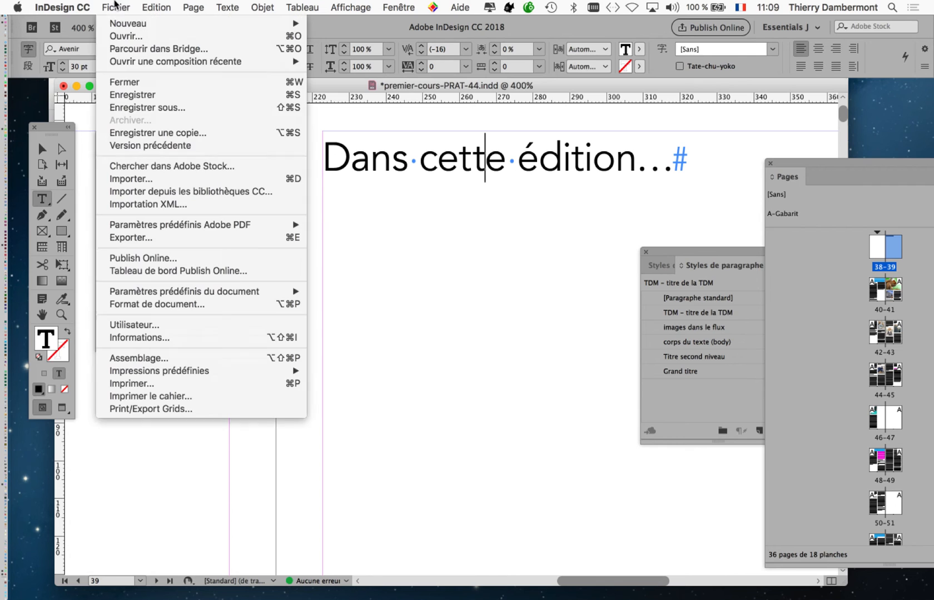
{"action": "left_click", "coordinate": [167, 110]}
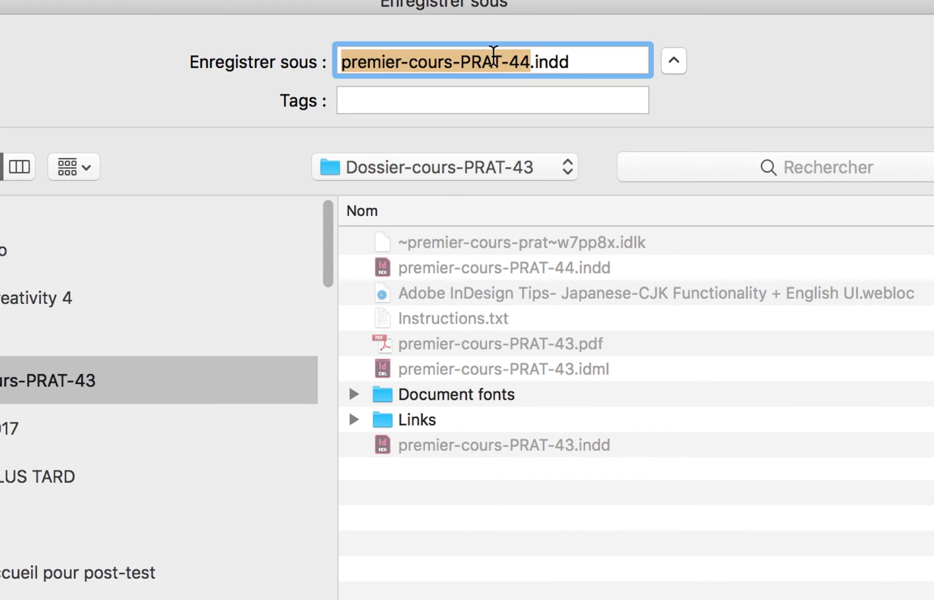
{"action": "left_click", "coordinate": [526, 58]}
{"action": "key", "text": "shift+Right"}
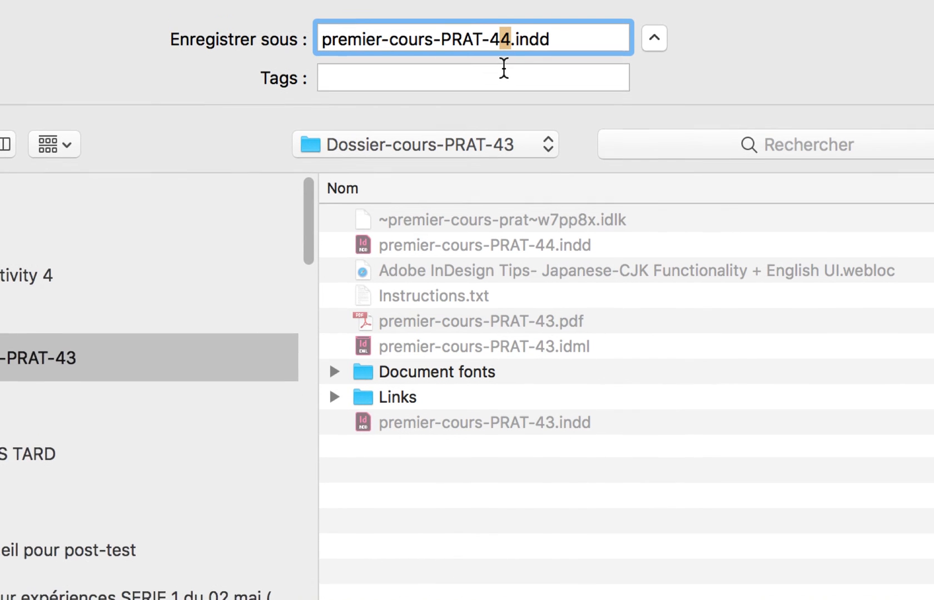
{"action": "type", "text": "5"}
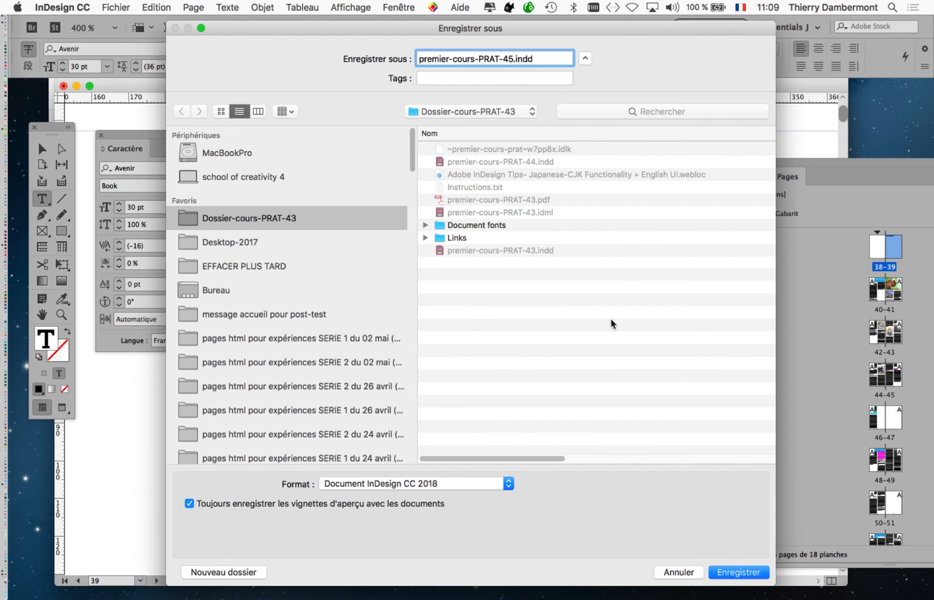
{"action": "left_click", "coordinate": [737, 571]}
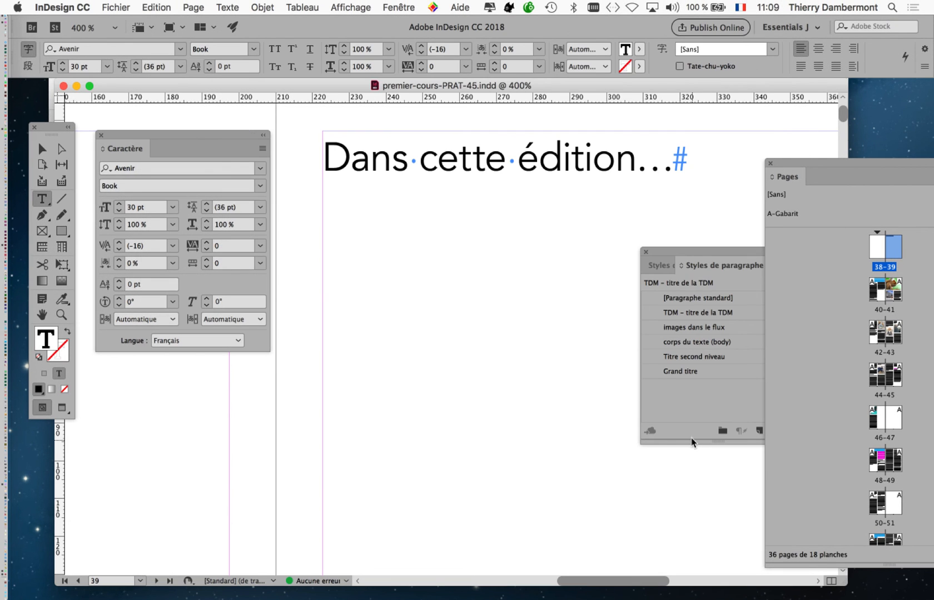